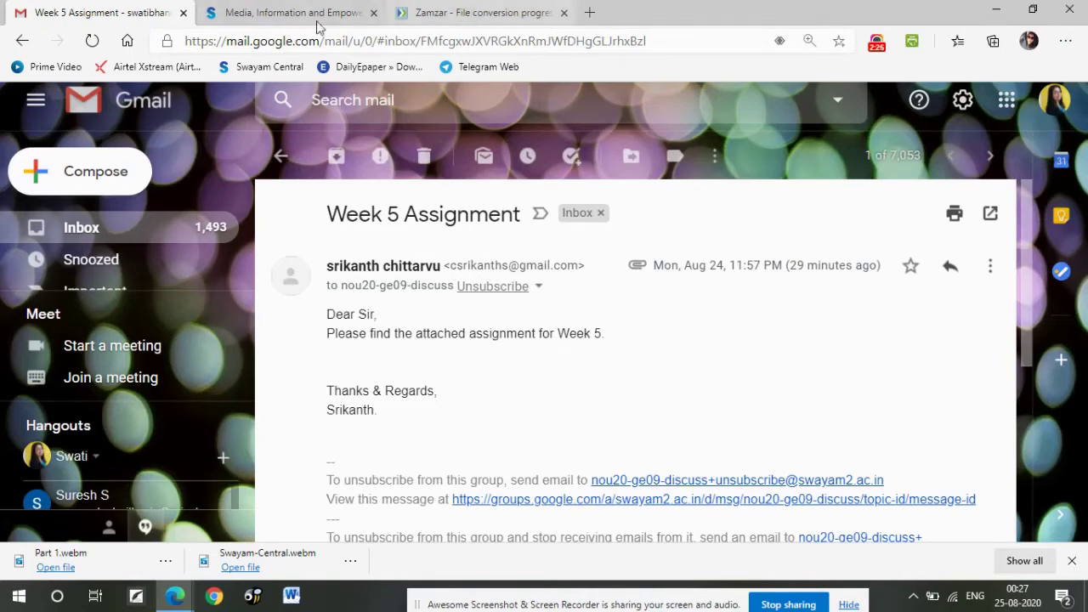
pyautogui.click(292, 12)
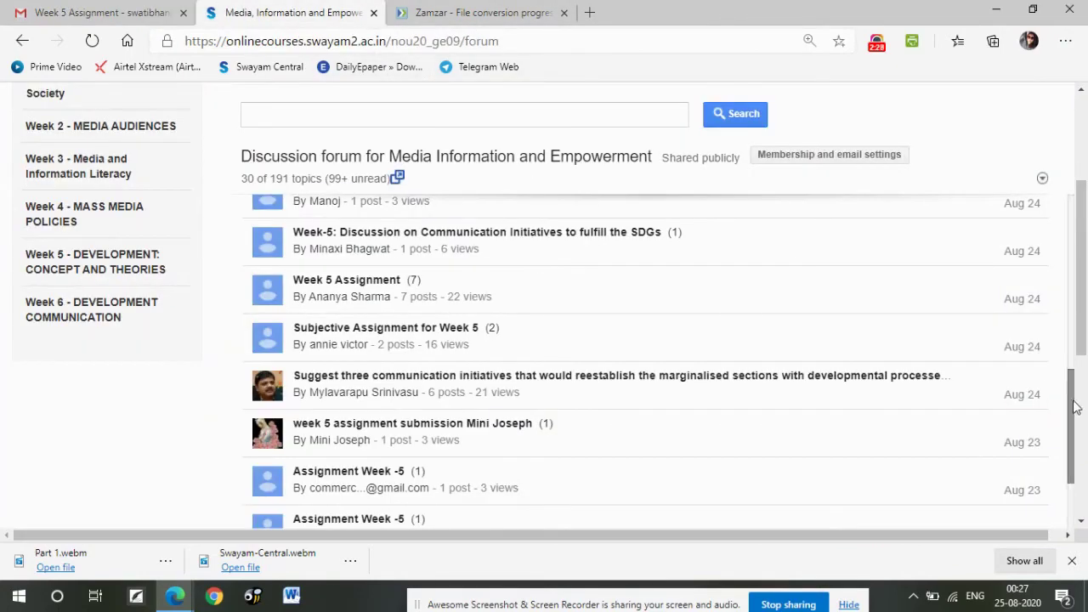
pyautogui.moveTo(1073, 403); pyautogui.dragTo(1073, 259)
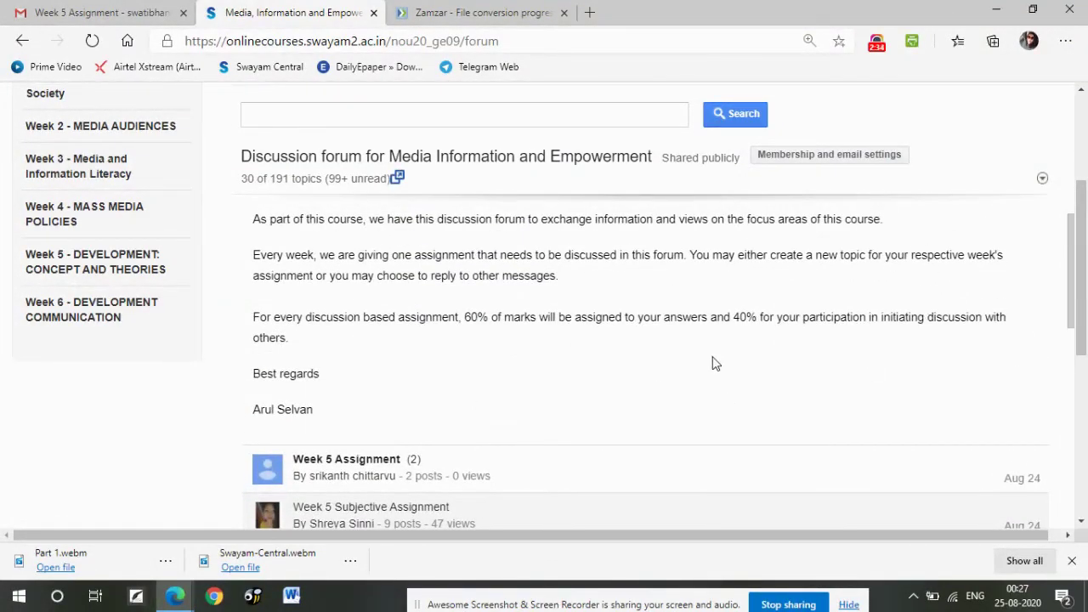
pyautogui.scroll(-2, 1073, 282)
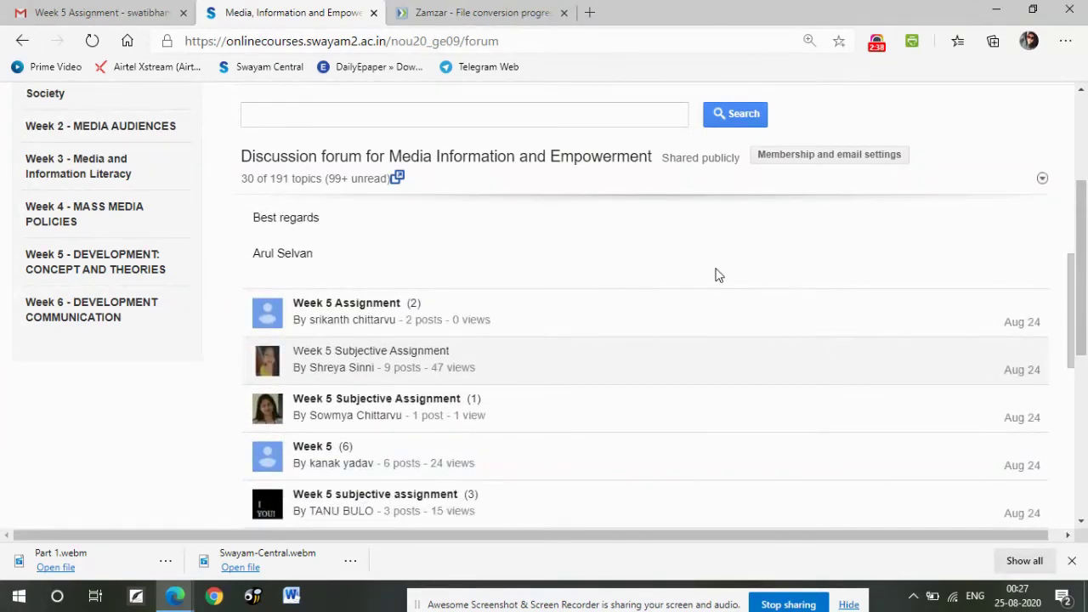
pyautogui.click(58, 12)
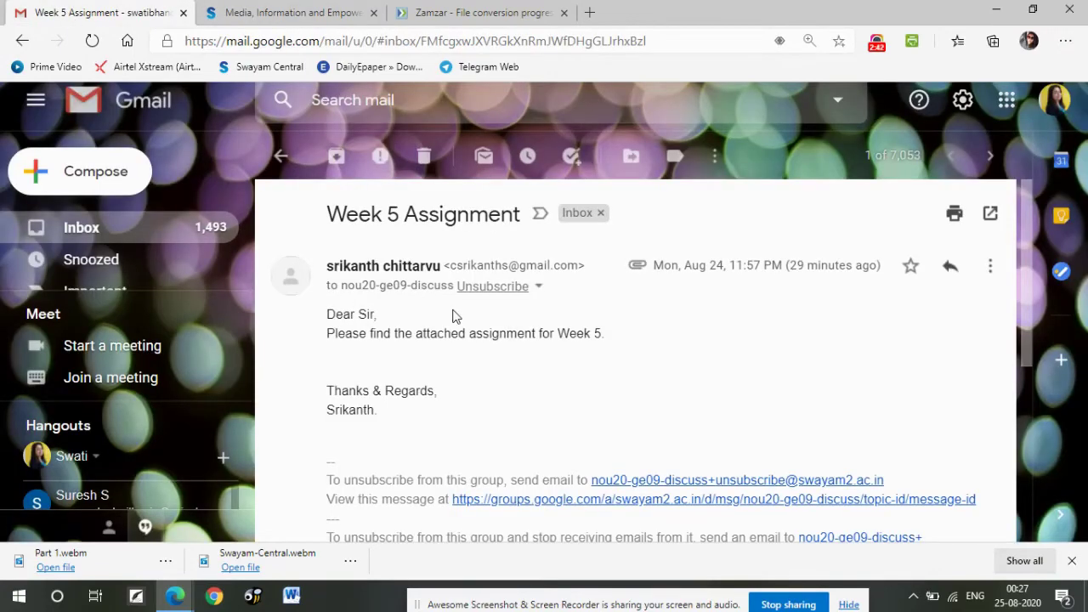
pyautogui.click(538, 287)
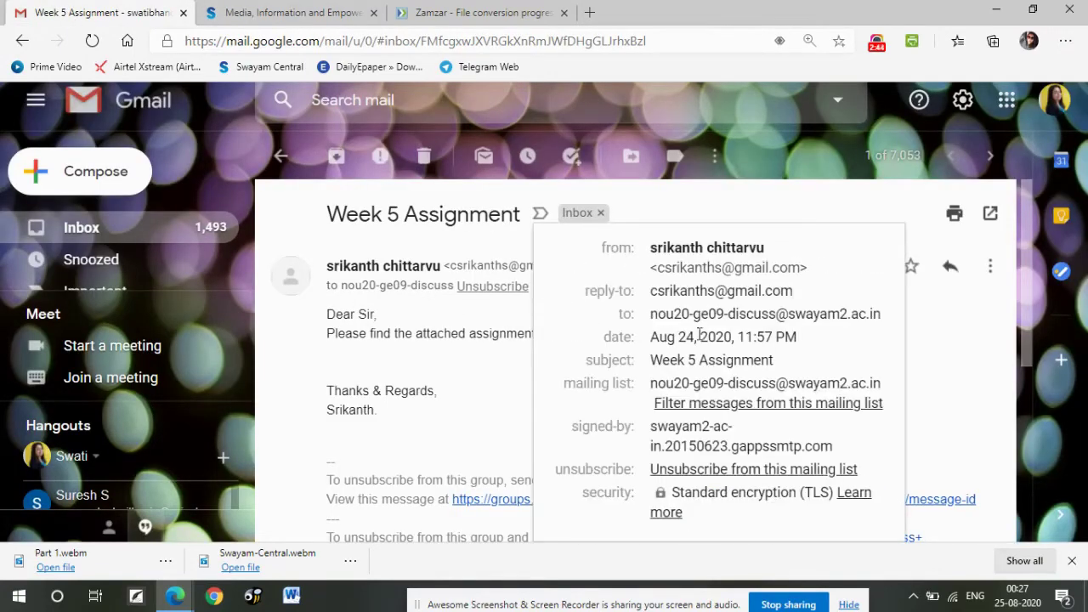
pyautogui.moveTo(652, 314); pyautogui.dragTo(869, 314)
pyautogui.moveTo(485, 372); pyautogui.dragTo(92, 255)
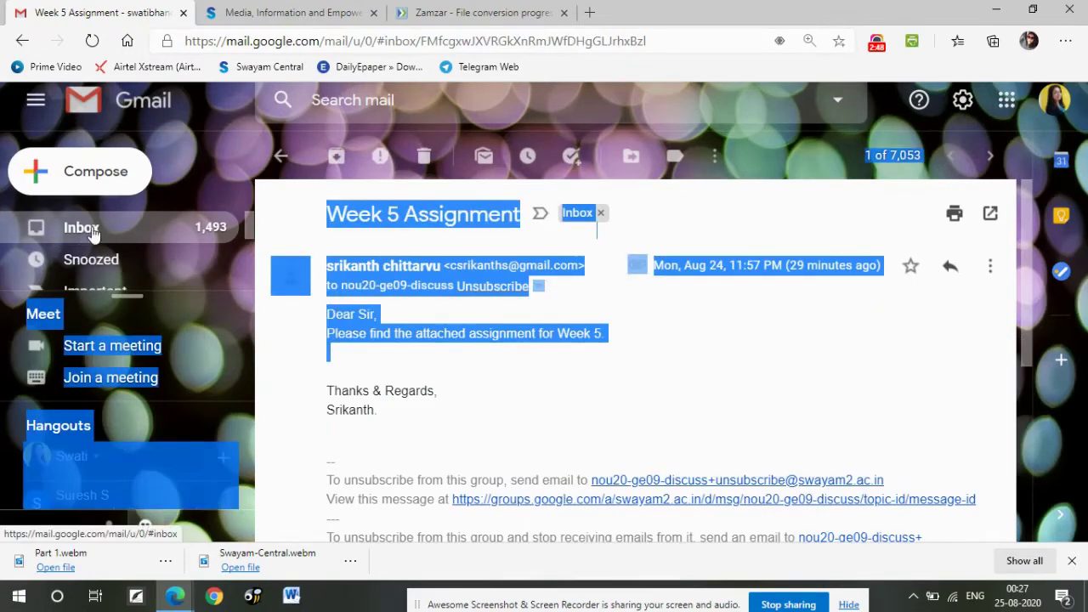
# - From the Gmail inbox, start a new message addressed to the course discussion forum
pyautogui.click(85, 227)
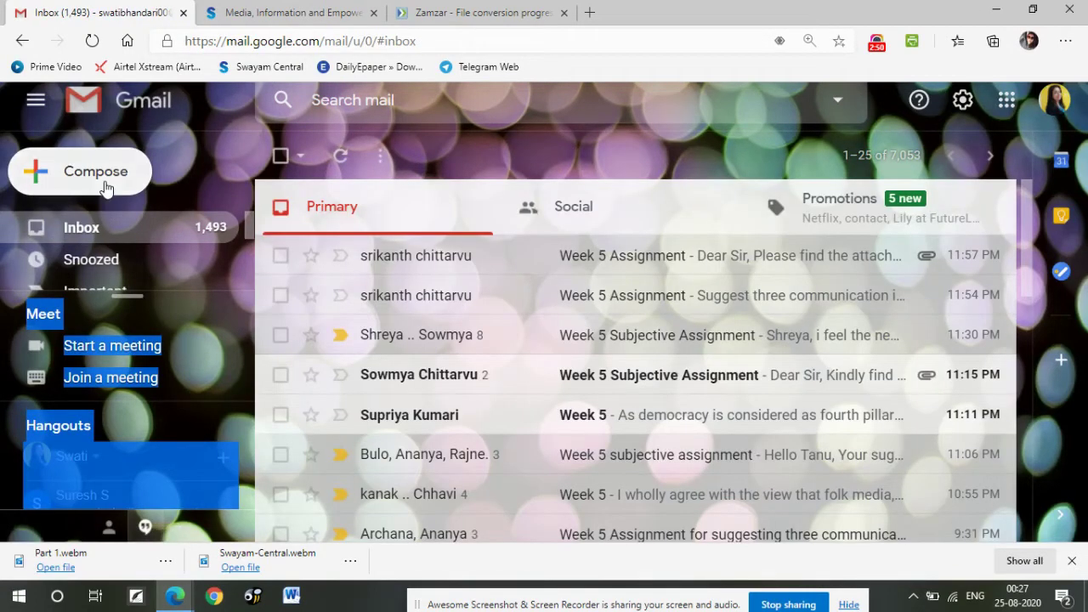
pyautogui.press('c')
pyautogui.write('dis')
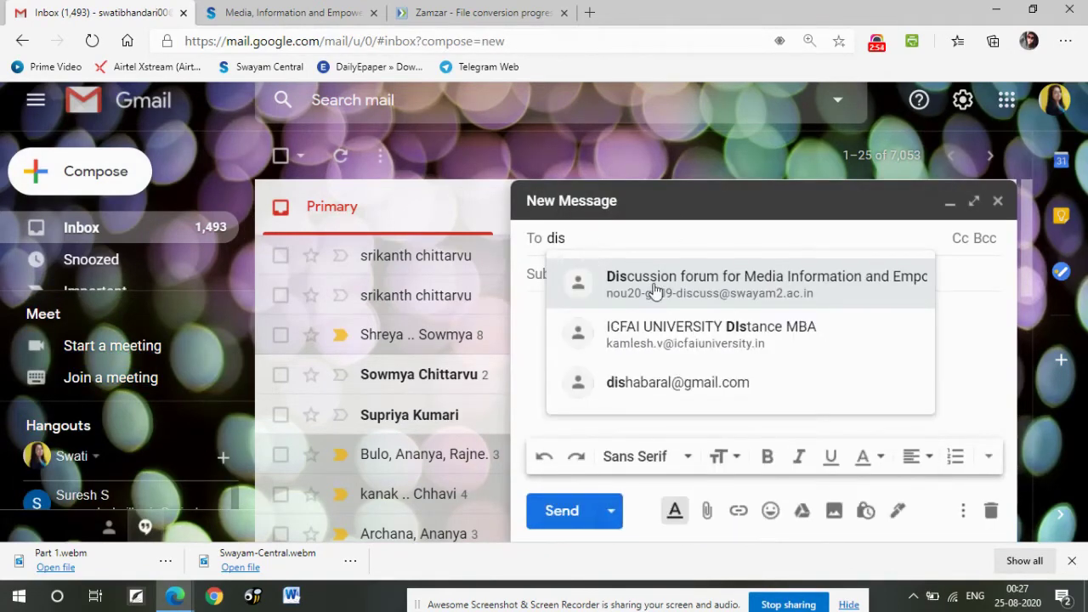
pyautogui.click(654, 289)
# - Enter the subject 'Week 5 Assignment' and close the message so it is saved as a draft
pyautogui.press('Tab')
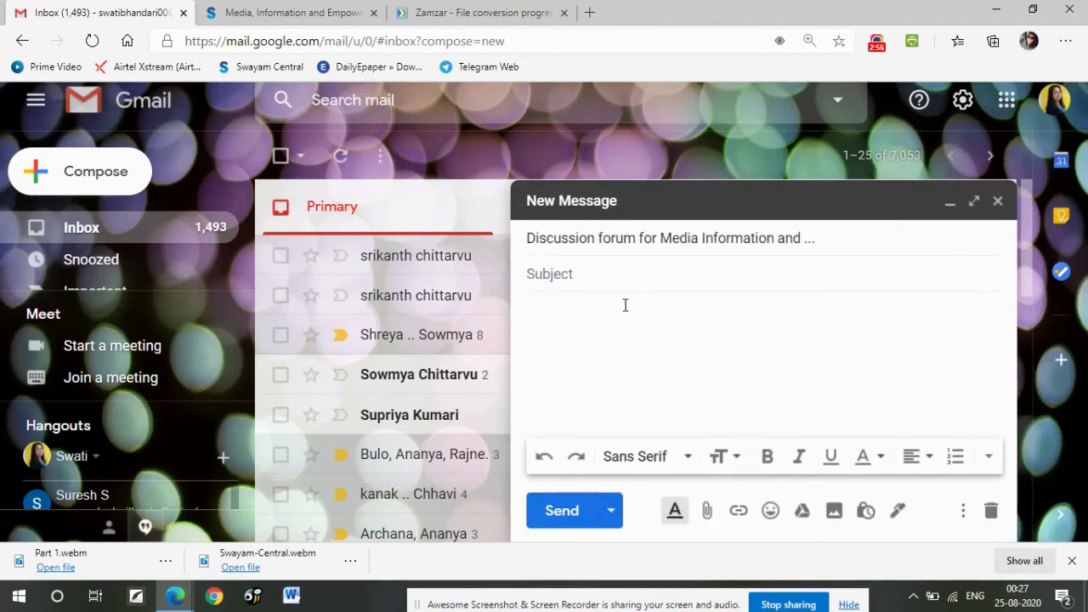
pyautogui.write('Week')
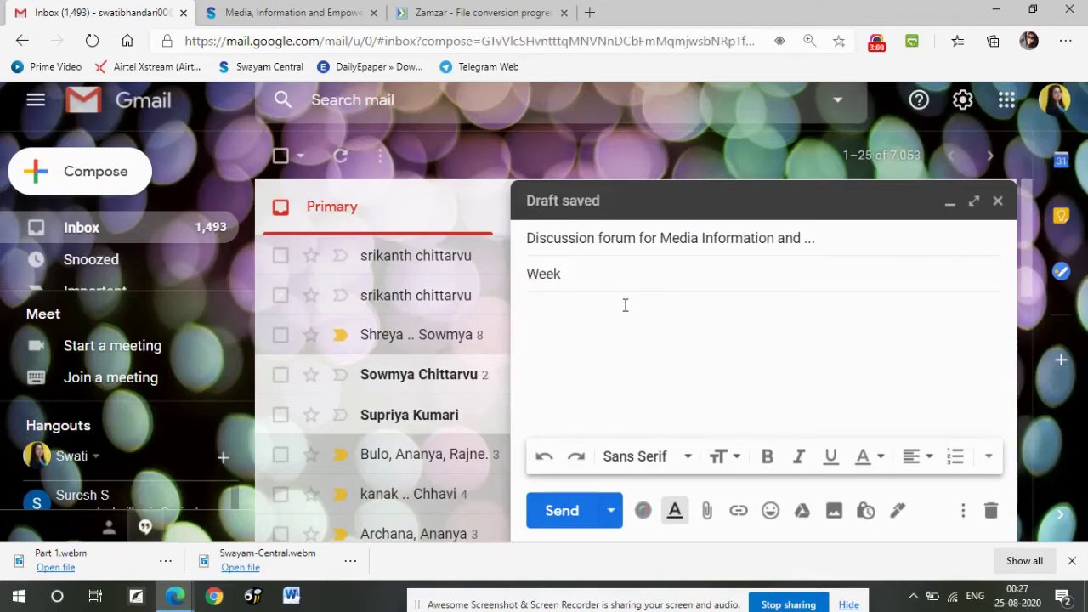
pyautogui.write(' A')
pyautogui.press('BackSpace')
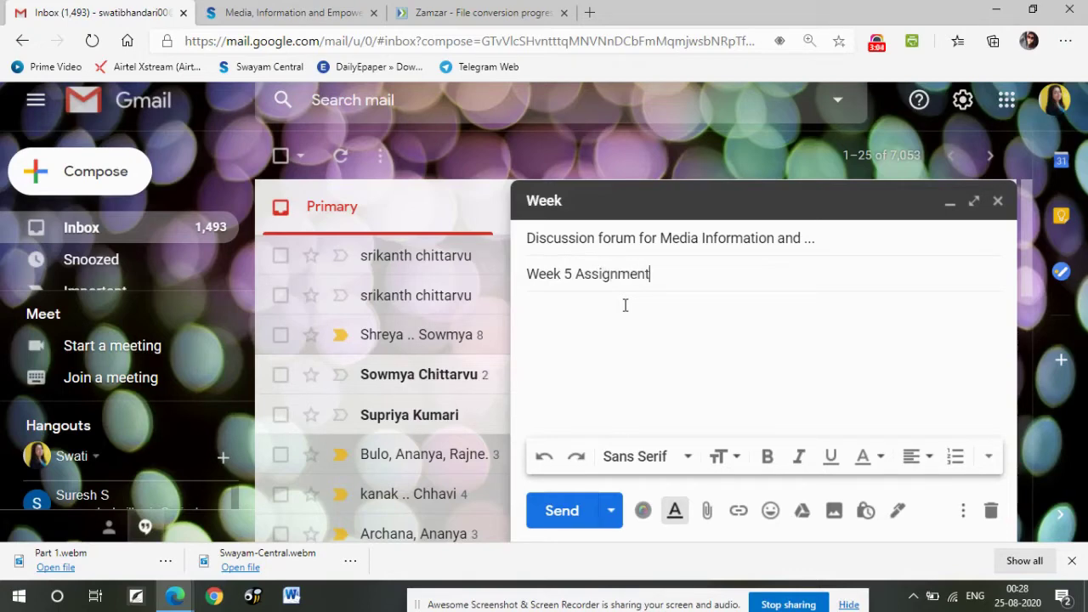
pyautogui.click(581, 310)
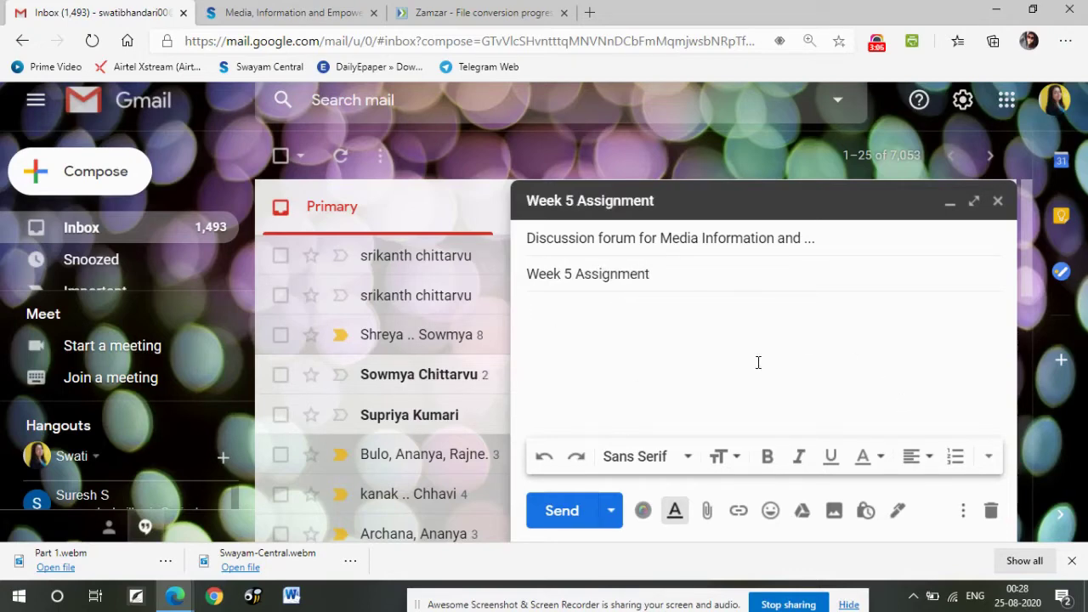
pyautogui.click(998, 200)
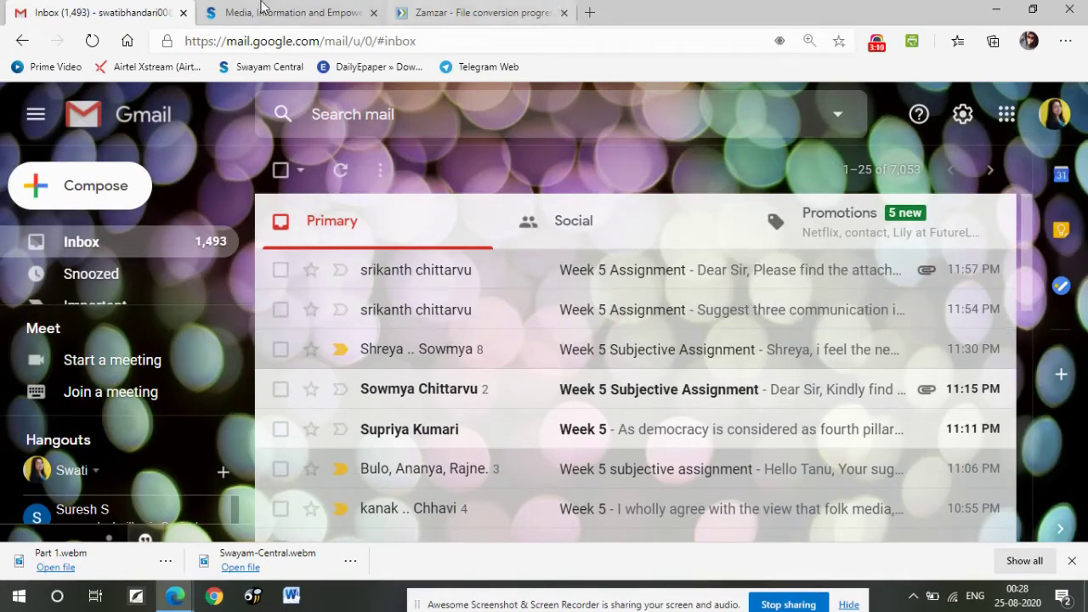
pyautogui.click(293, 12)
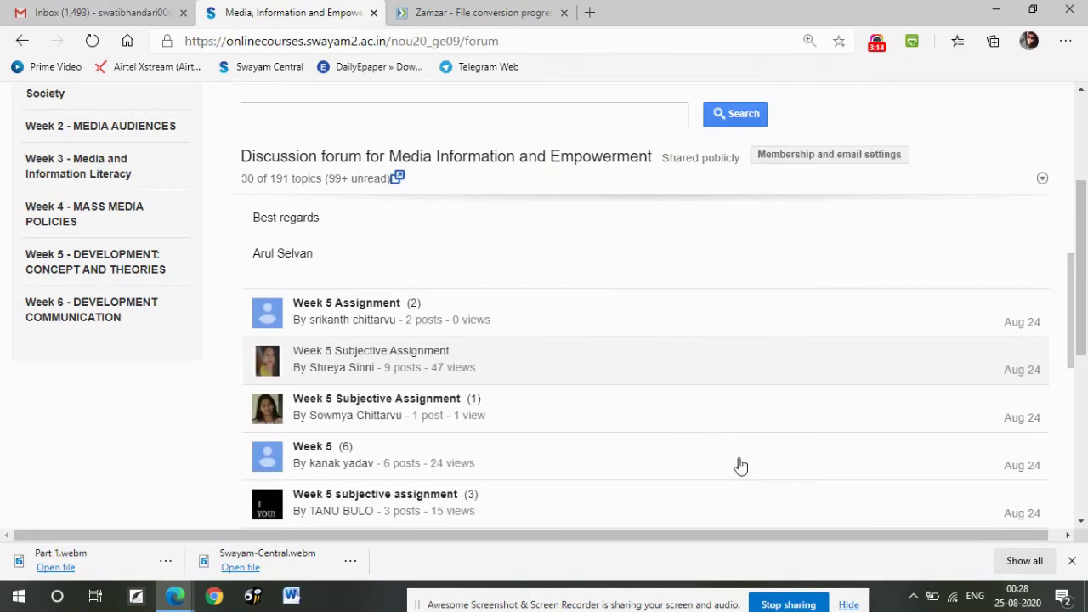
pyautogui.moveTo(1071, 325); pyautogui.dragTo(1071, 247)
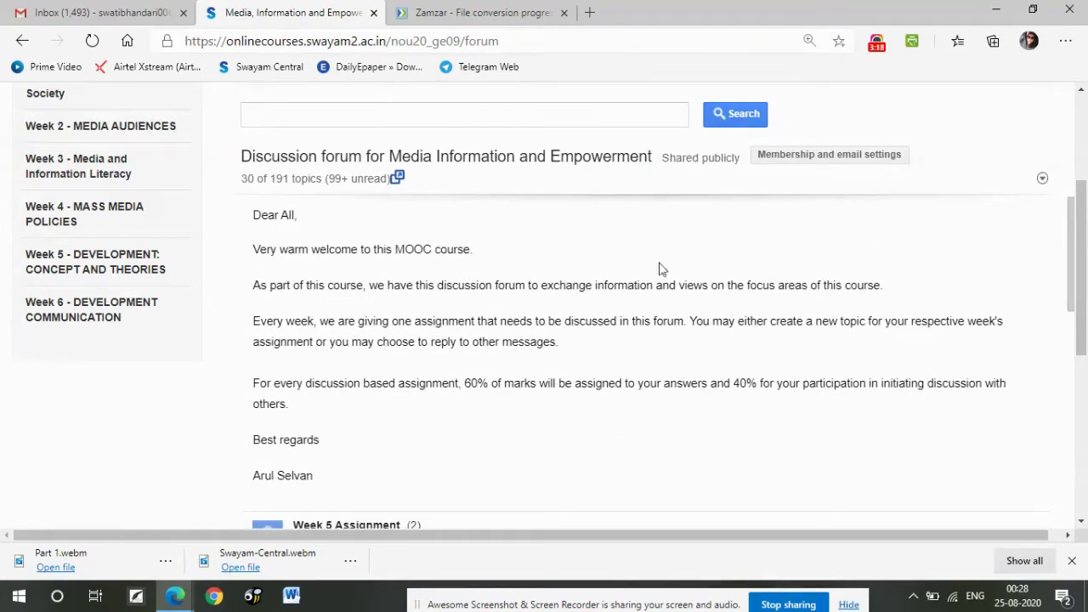
pyautogui.click(123, 10)
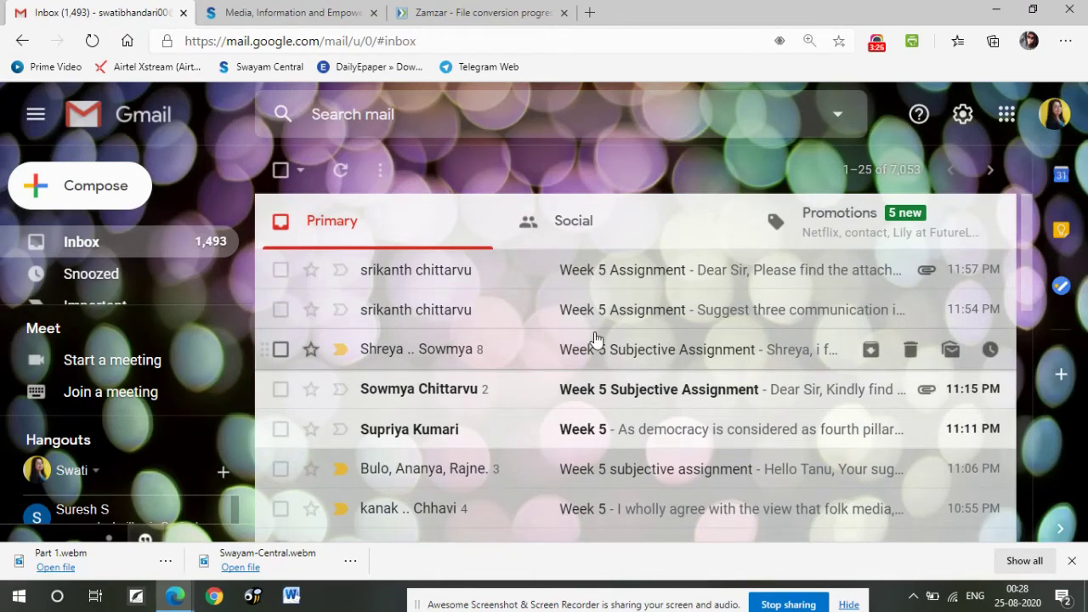
pyautogui.scroll(-3, 246, 281)
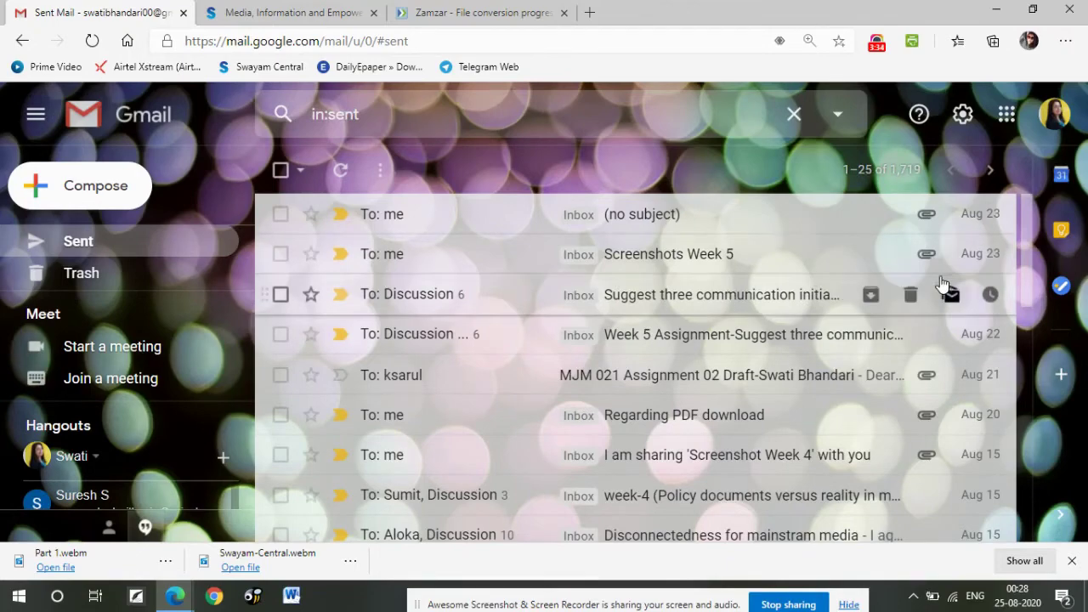
pyautogui.moveTo(1024, 267); pyautogui.dragTo(1030, 323)
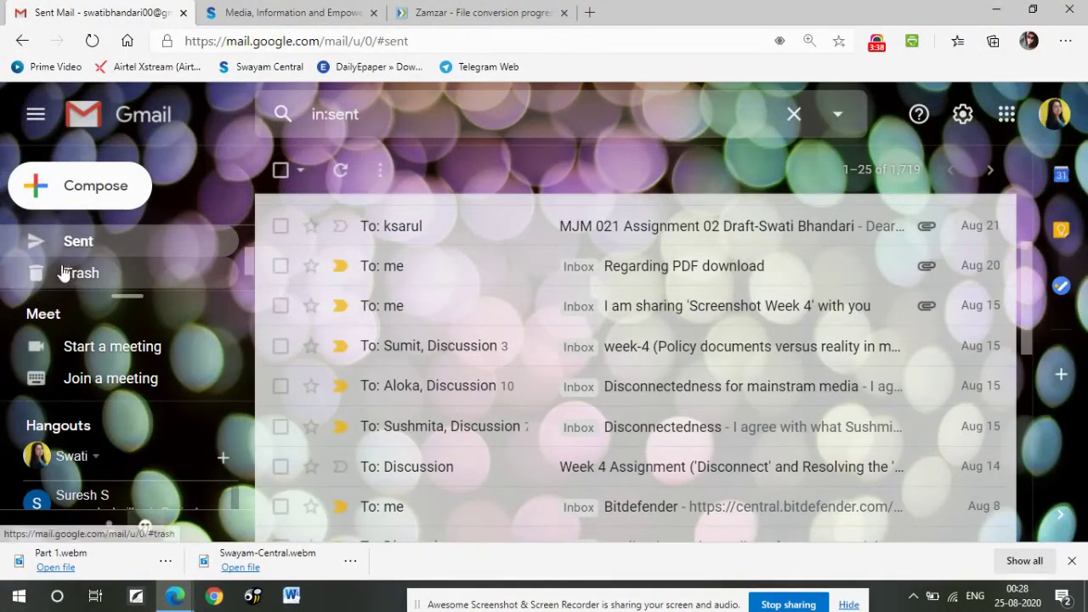
pyautogui.scroll(2, 252, 270)
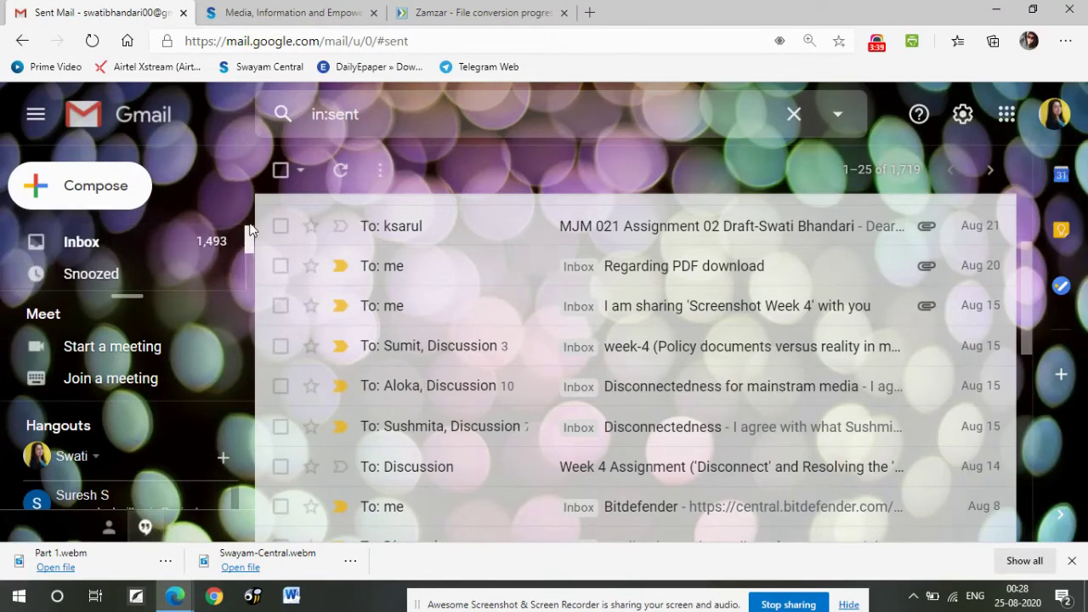
pyautogui.click(130, 242)
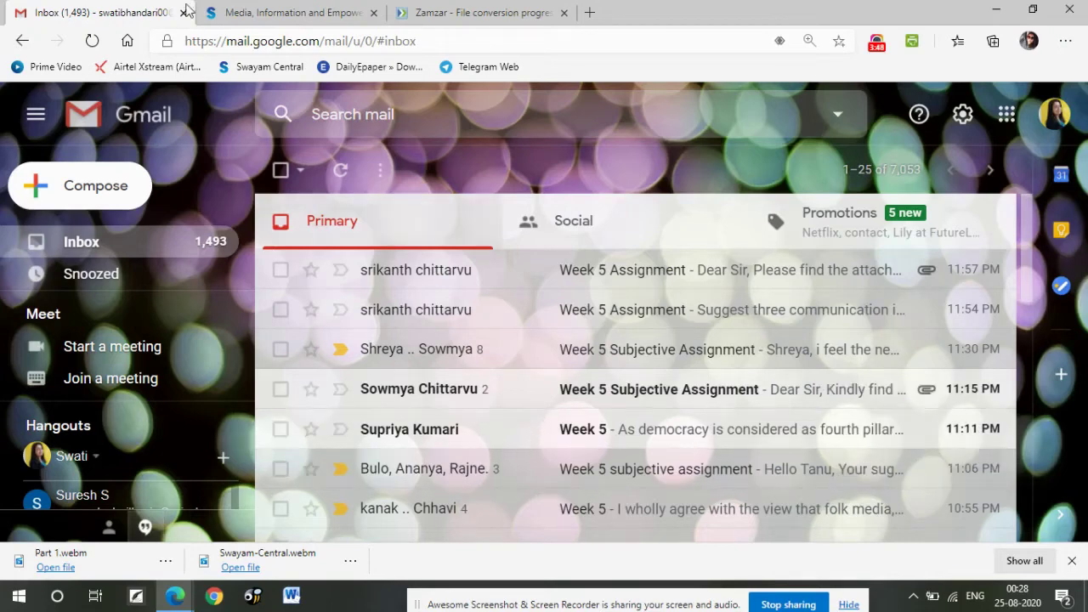
# - In the SWAYAM tab, expand 'Week 5 - DEVELOPMENT' and open 'Subjective Assignment - Week 5'
pyautogui.click(268, 12)
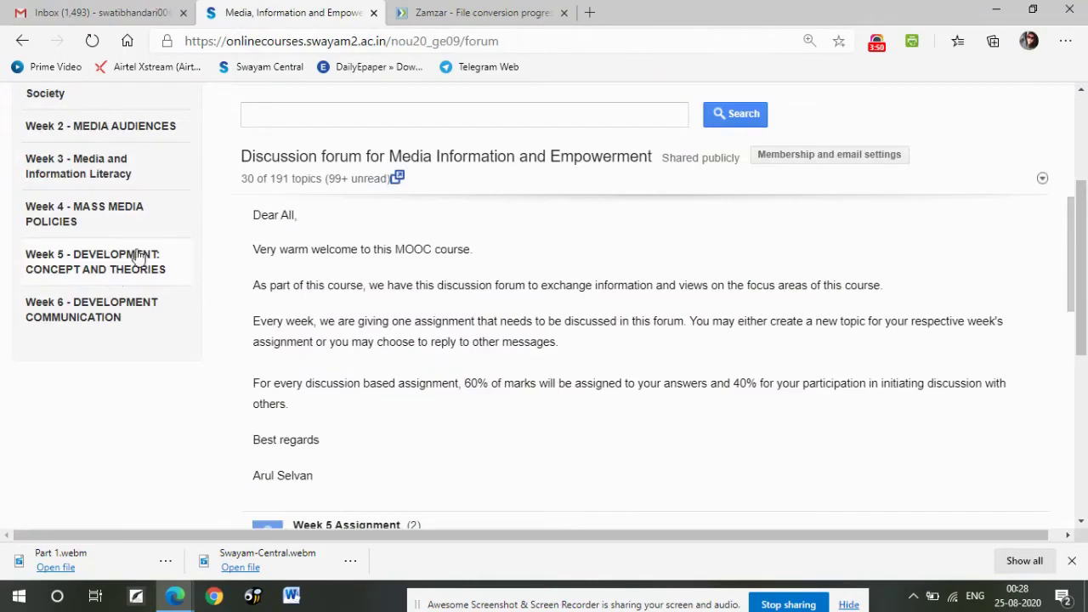
pyautogui.click(136, 256)
pyautogui.moveTo(1083, 223); pyautogui.dragTo(1084, 328)
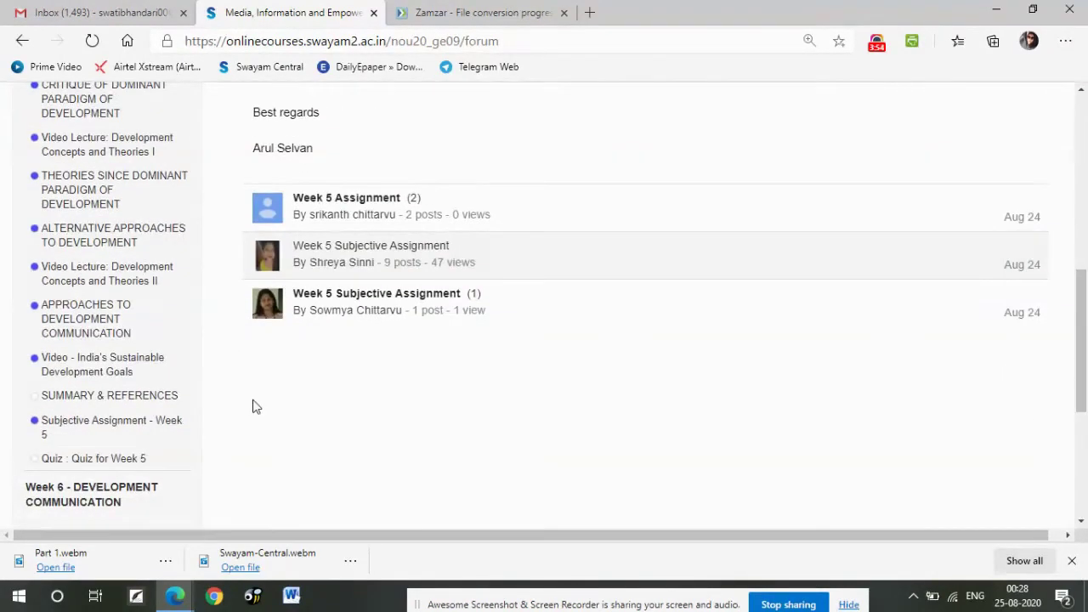
pyautogui.click(160, 408)
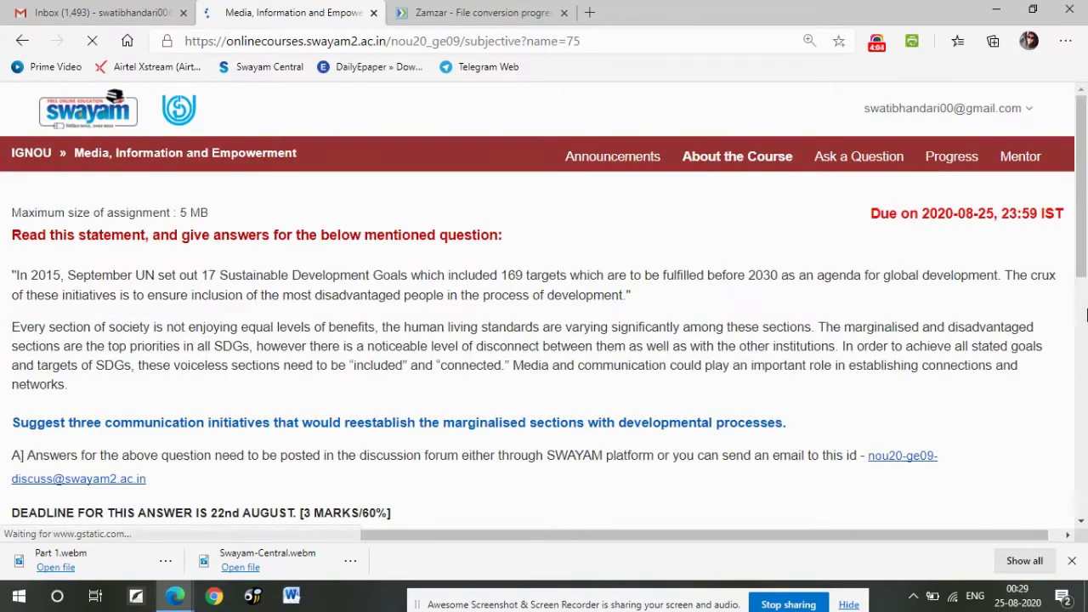
# - Scroll down to Your Submission and zoom the assignment page in twice
pyautogui.scroll(-2, 1086, 306)
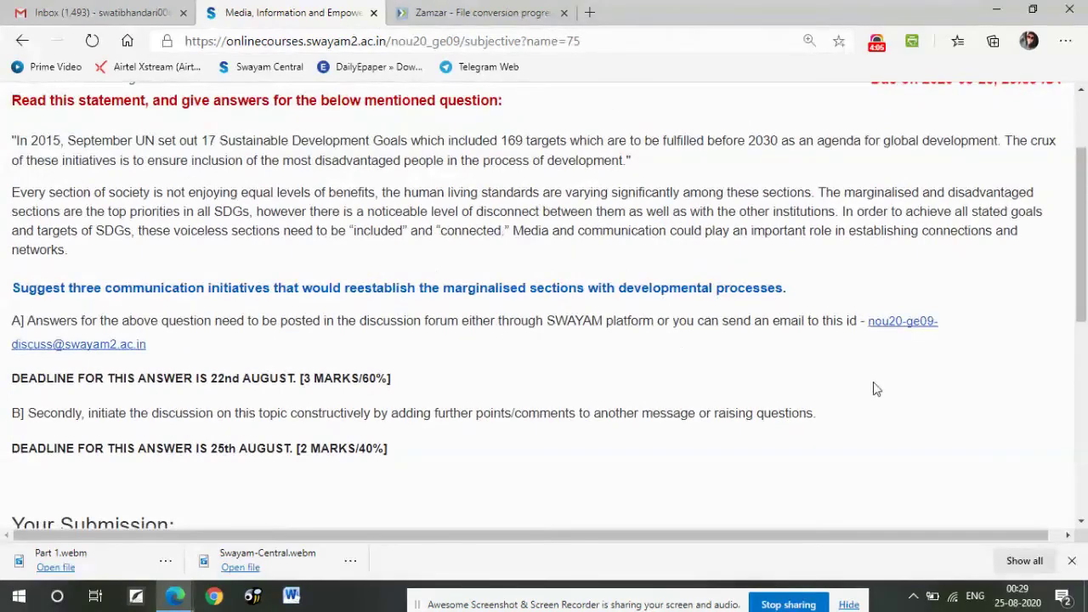
pyautogui.scroll(-3, 1084, 292)
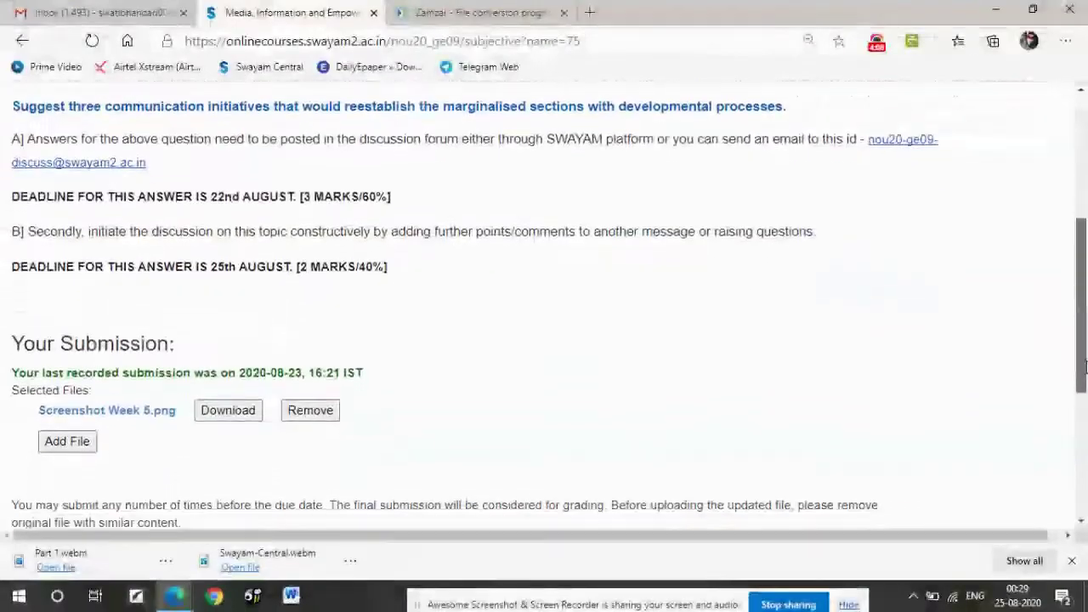
pyautogui.hotkey('ctrl', '+')
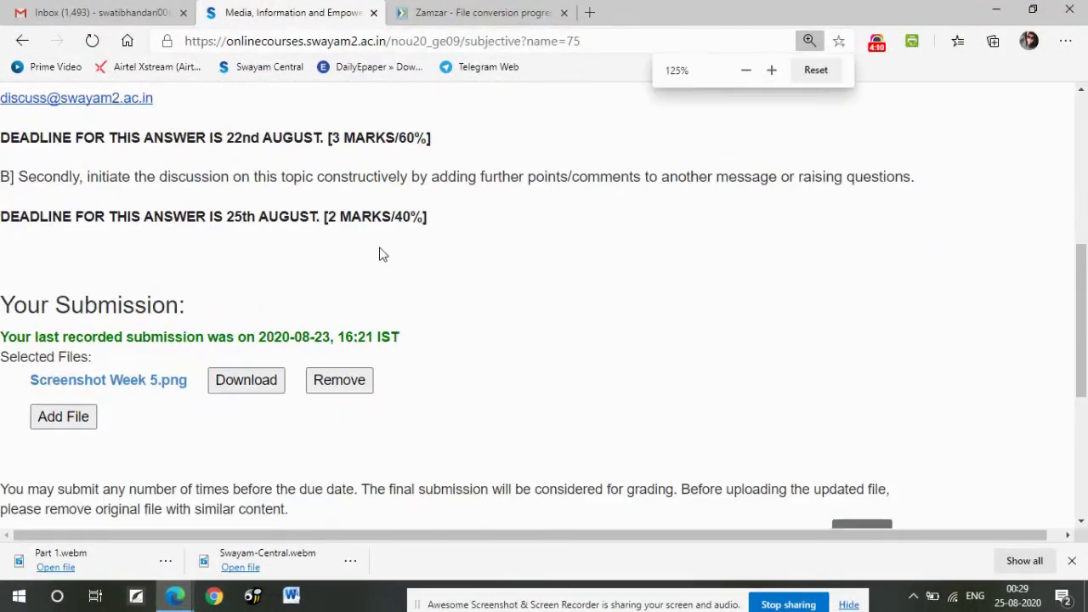
pyautogui.hotkey('ctrl', '+')
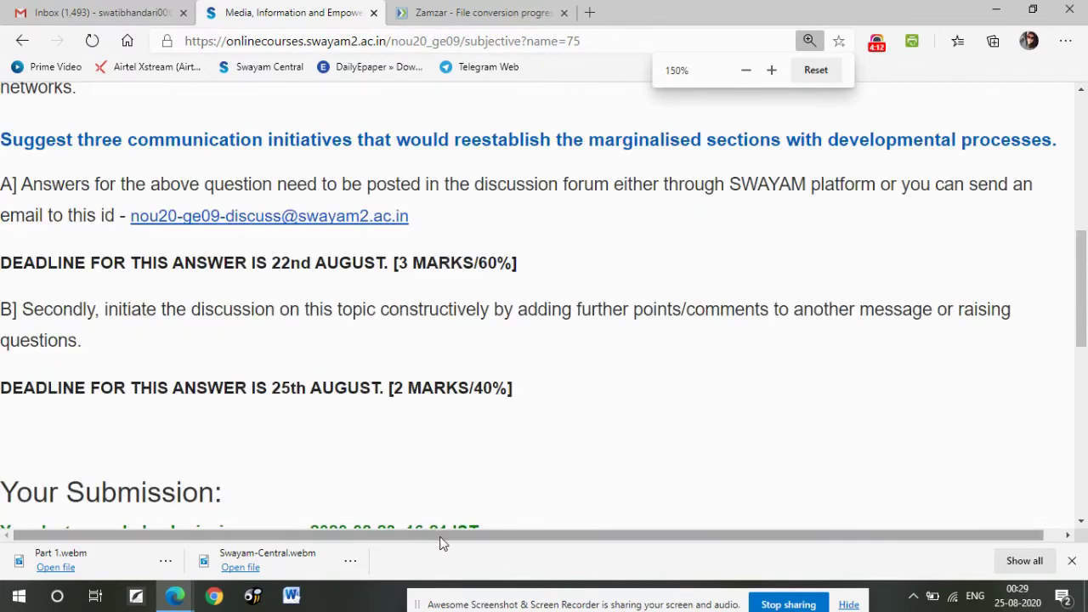
pyautogui.moveTo(1085, 283); pyautogui.dragTo(1085, 357)
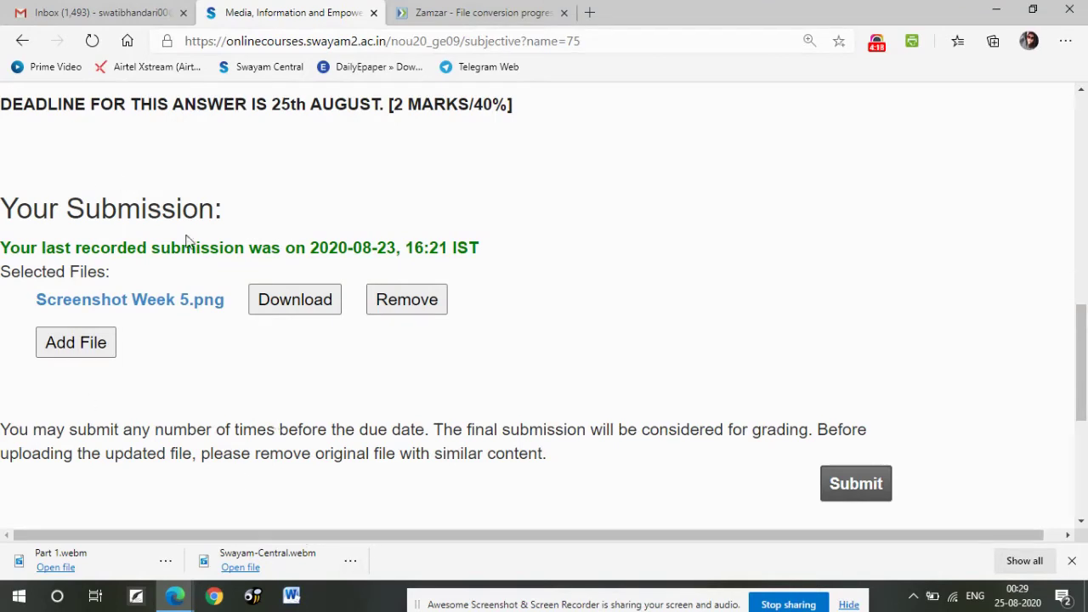
# - Highlight the 2020-08-23 last submission date, clear the selection, and reset the zoom to 100%
pyautogui.moveTo(20, 241); pyautogui.dragTo(329, 247)
pyautogui.click(474, 243)
pyautogui.click(526, 296)
pyautogui.moveTo(1080, 361); pyautogui.dragTo(1084, 122)
pyautogui.hotkey('ctrl', '-')
pyautogui.hotkey('ctrl', '-')
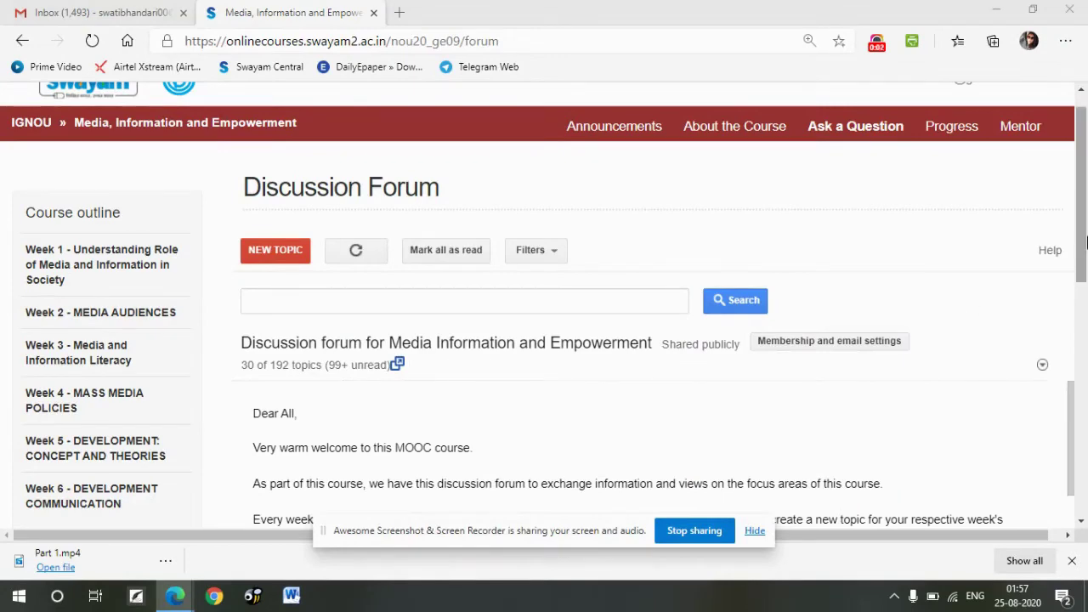
pyautogui.moveTo(1084, 243); pyautogui.dragTo(1084, 278)
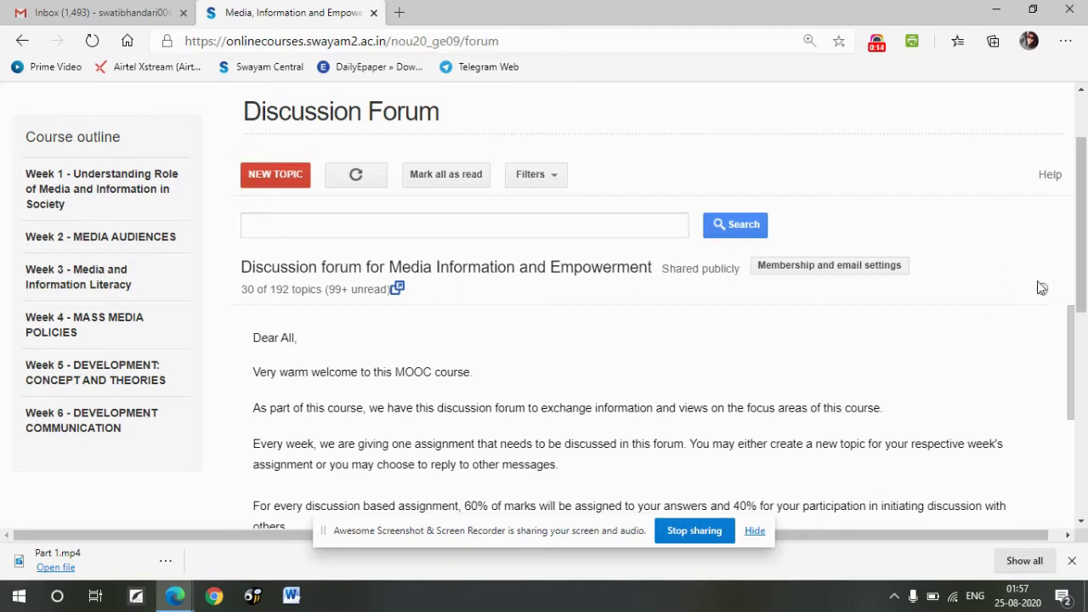
pyautogui.click(878, 272)
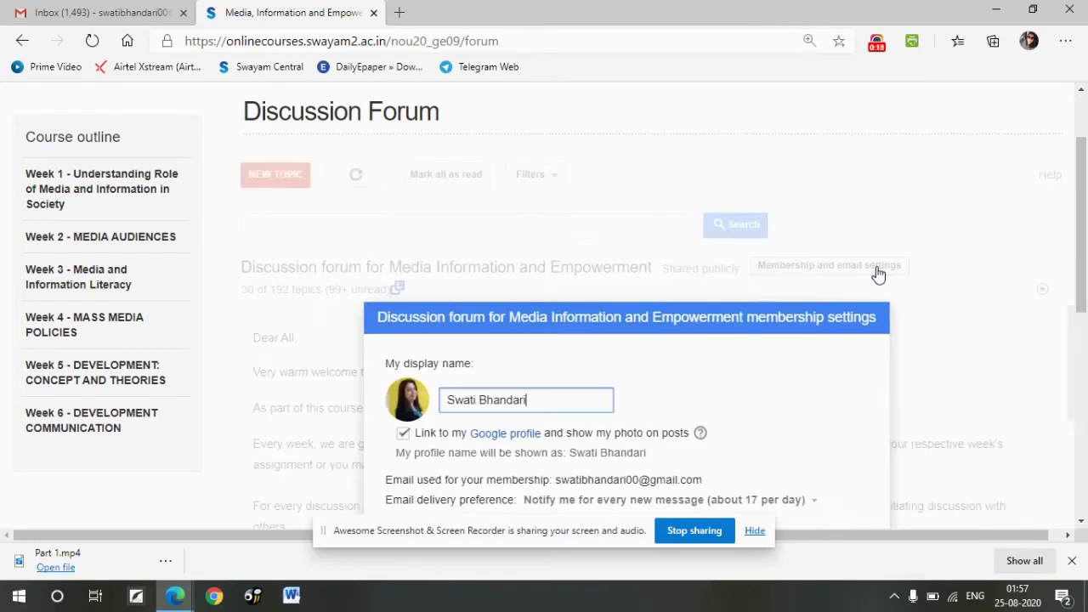
pyautogui.moveTo(1084, 233); pyautogui.dragTo(1084, 307)
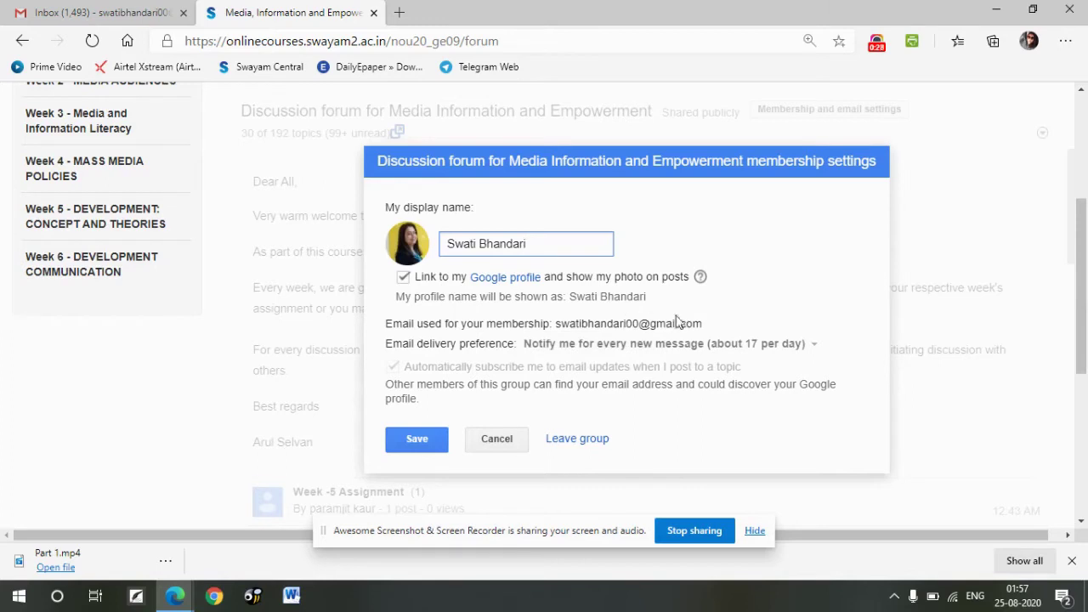
pyautogui.click(742, 347)
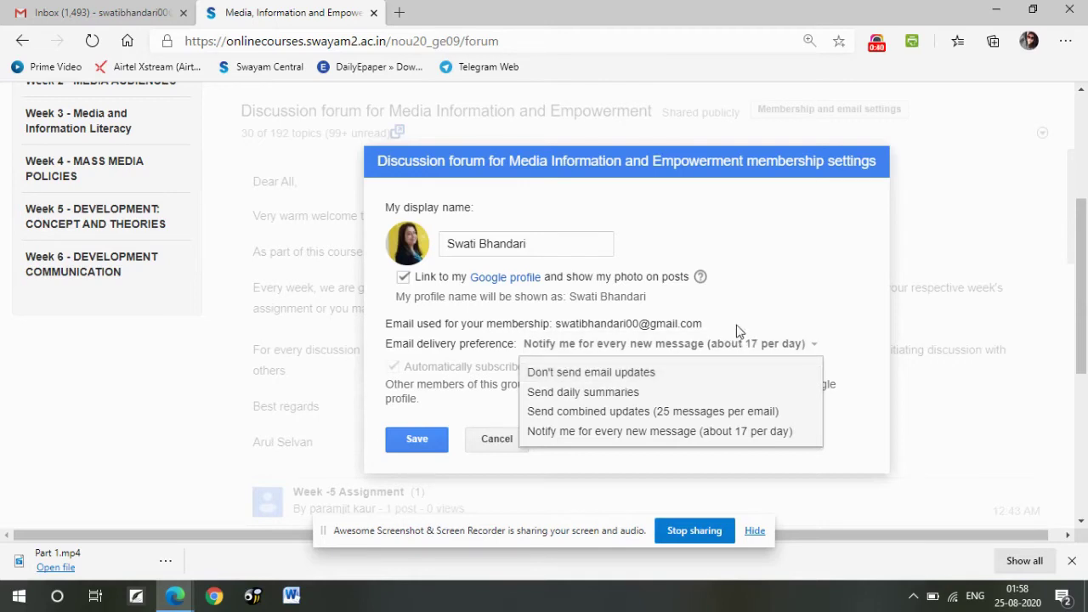
pyautogui.click(497, 448)
pyautogui.click(755, 531)
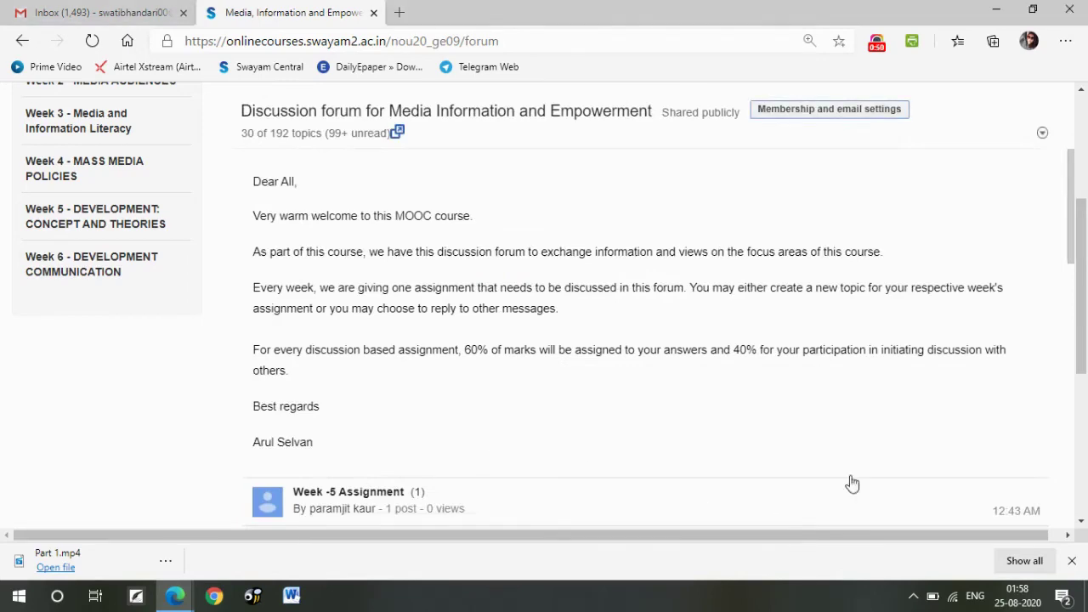
pyautogui.moveTo(1073, 265); pyautogui.dragTo(1073, 228)
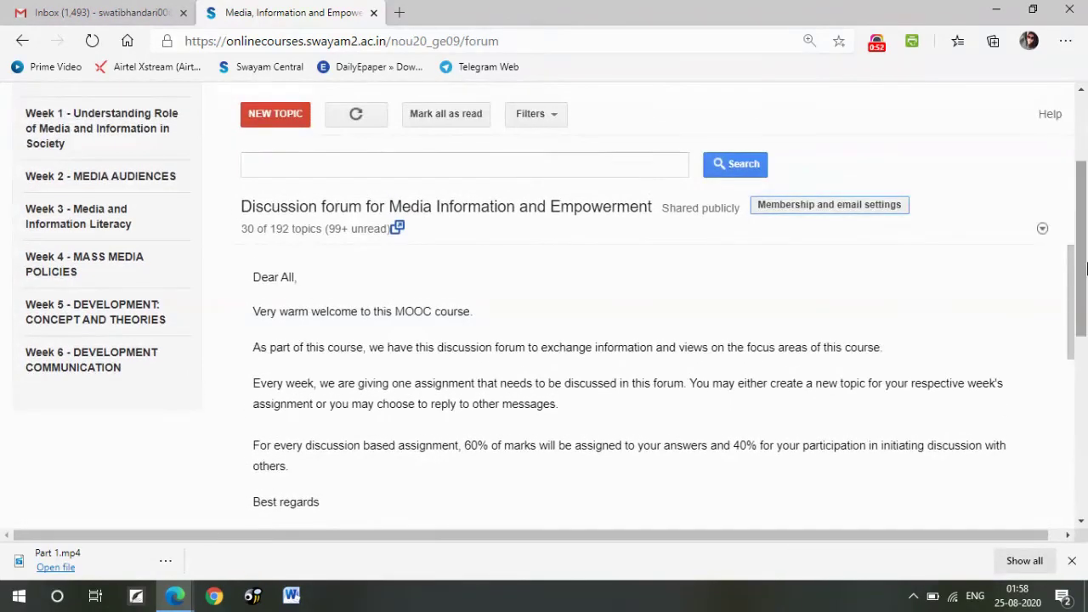
pyautogui.scroll(2, 459, 302)
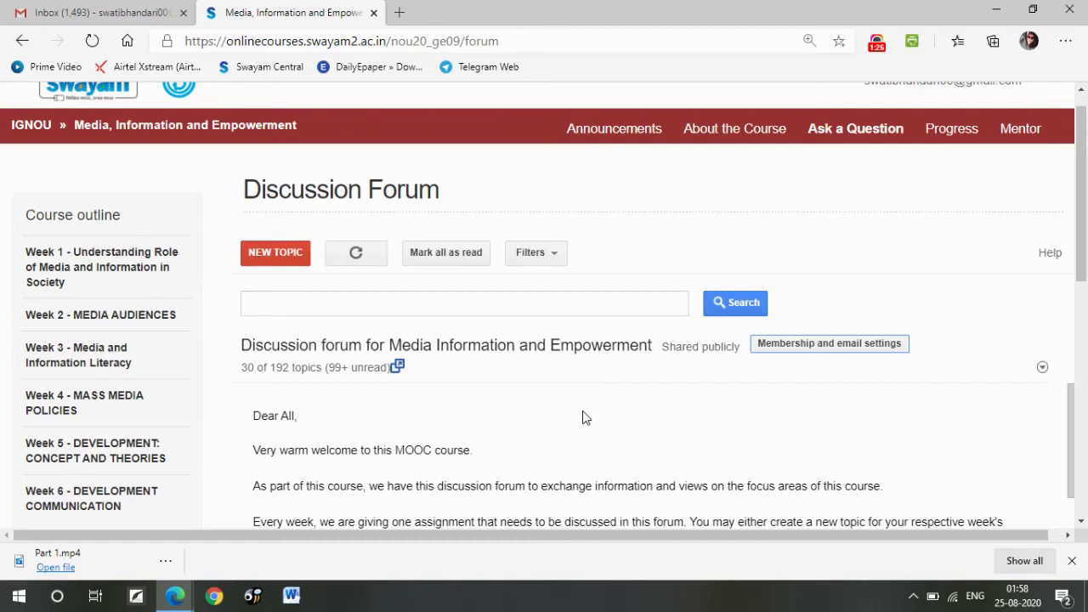
pyautogui.click(540, 261)
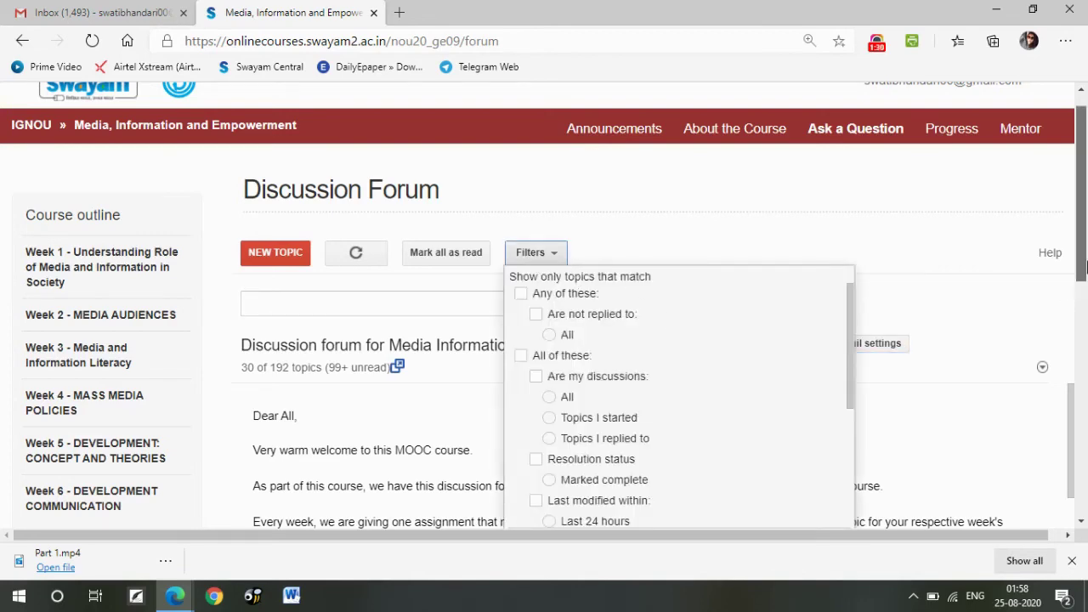
pyautogui.scroll(-1, 1085, 267)
pyautogui.click(297, 218)
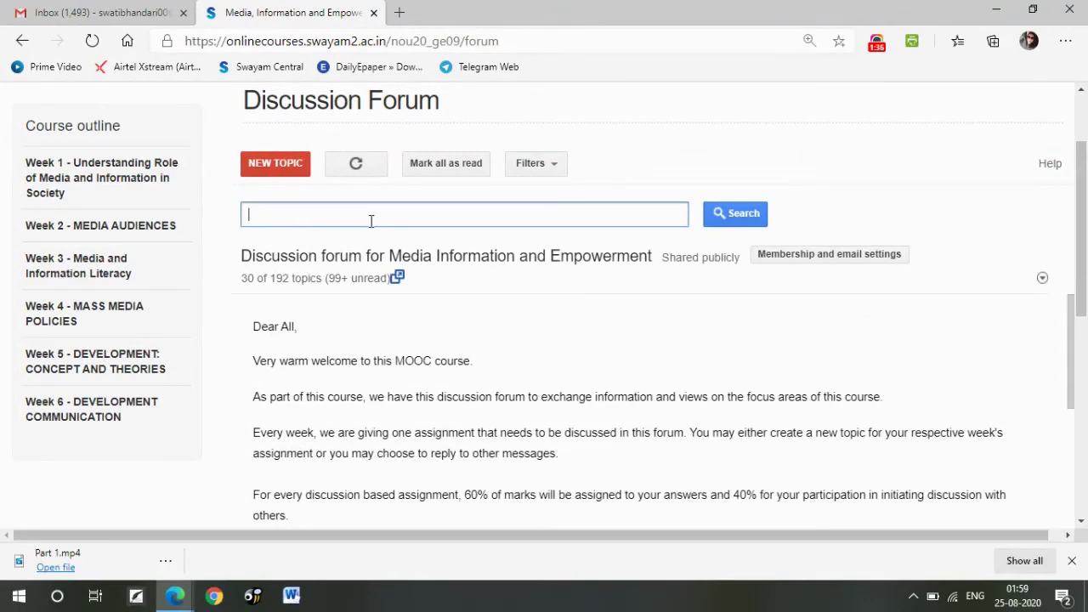
pyautogui.write('m')
pyautogui.press('BackSpace')
pyautogui.write('media policy')
pyautogui.click(548, 163)
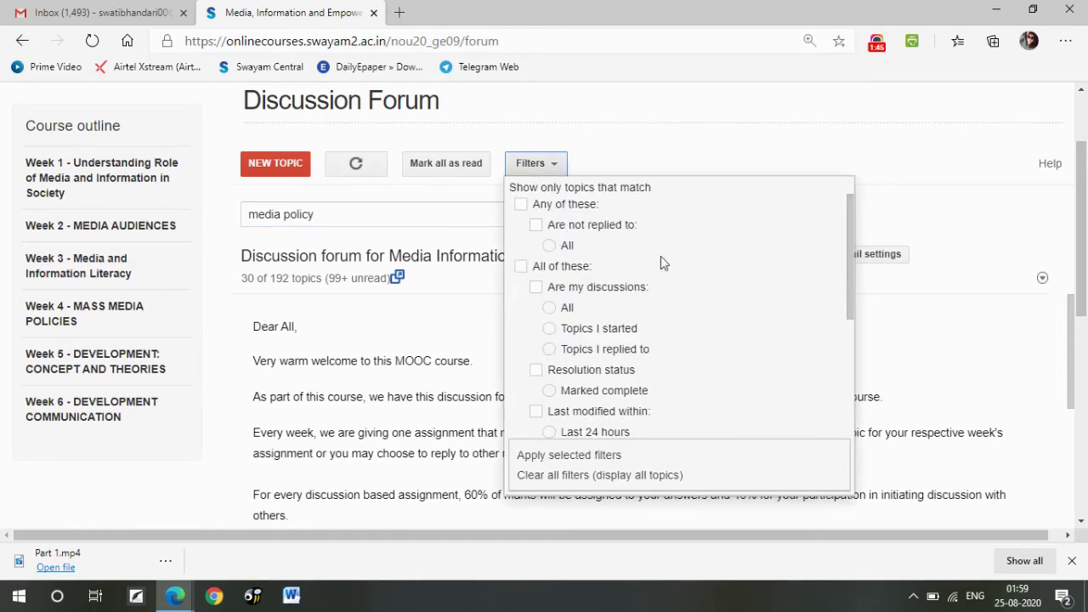
pyautogui.click(521, 267)
pyautogui.moveTo(852, 311); pyautogui.dragTo(835, 256)
pyautogui.click(523, 170)
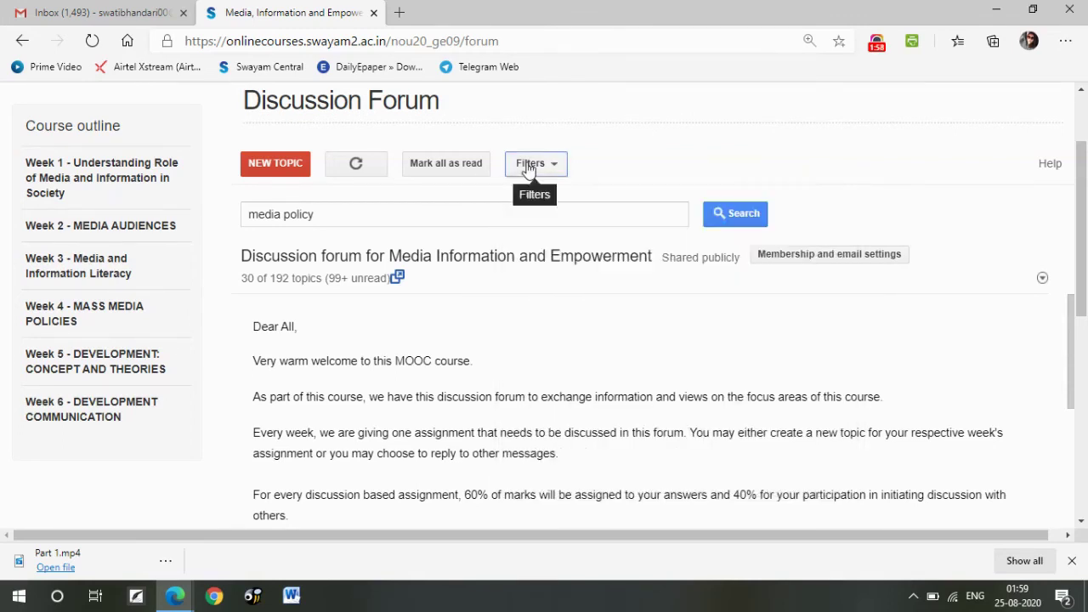
pyautogui.click(734, 214)
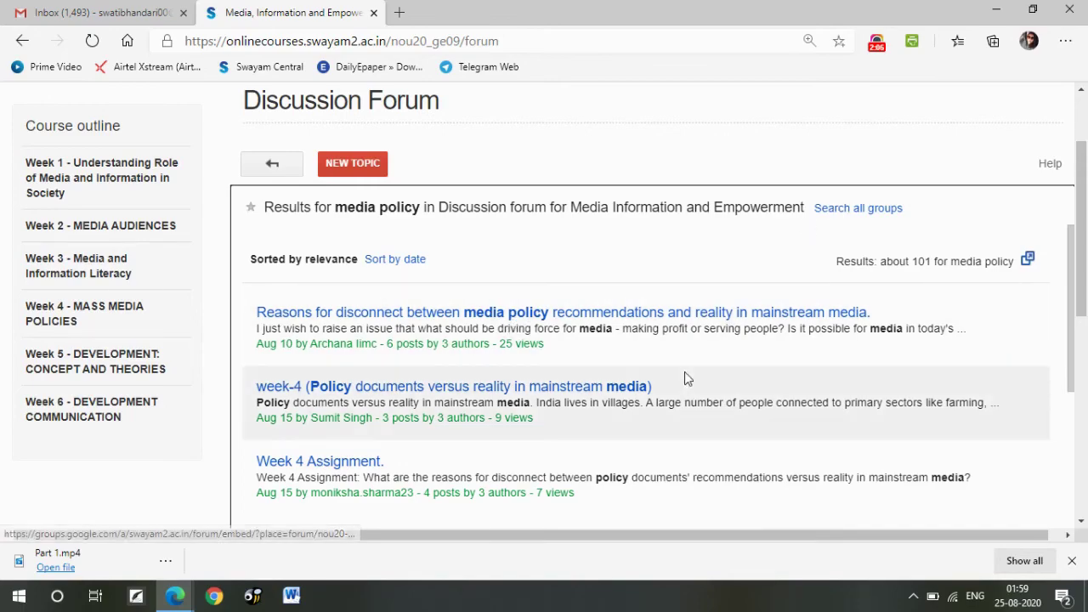
pyautogui.moveTo(1075, 296)
pyautogui.mouseDown()
pyautogui.moveTo(1082, 411)
pyautogui.moveTo(1082, 294)
pyautogui.mouseUp()
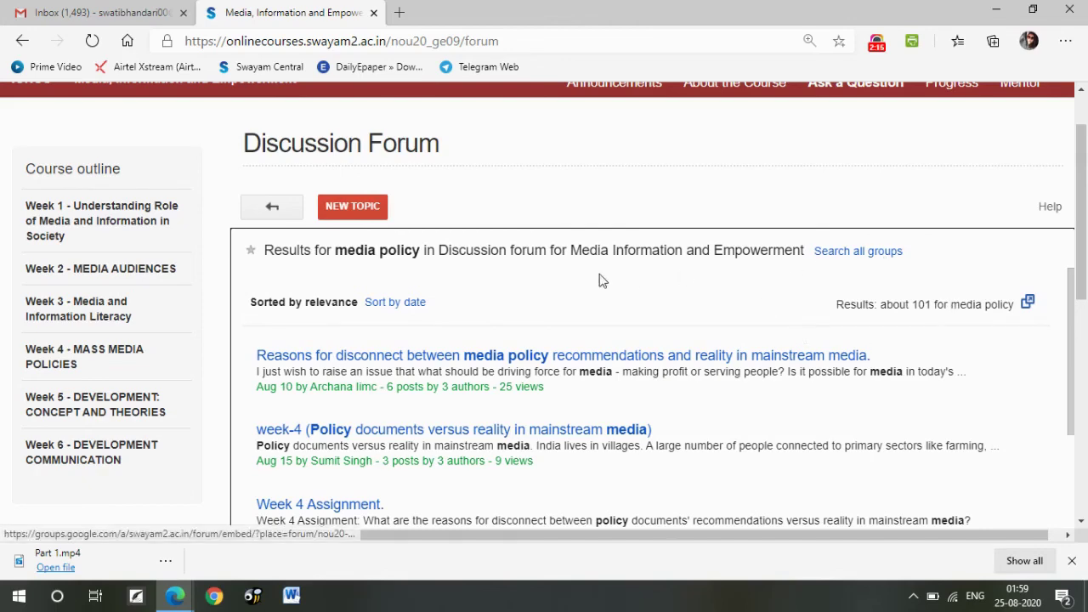
pyautogui.click(270, 210)
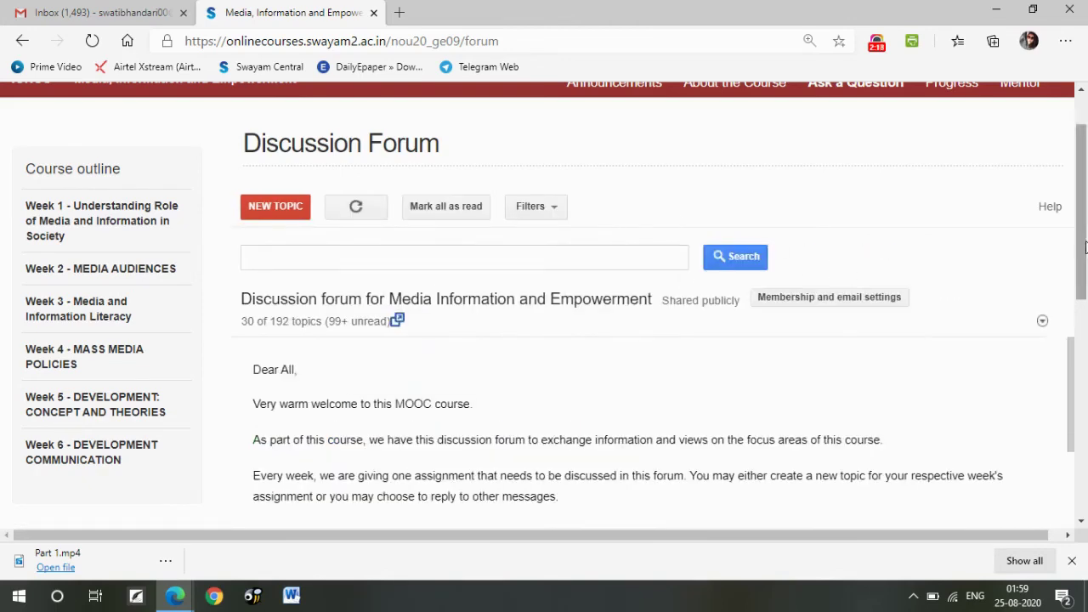
pyautogui.scroll(-1, 1081, 316)
pyautogui.moveTo(1081, 316); pyautogui.dragTo(1084, 286)
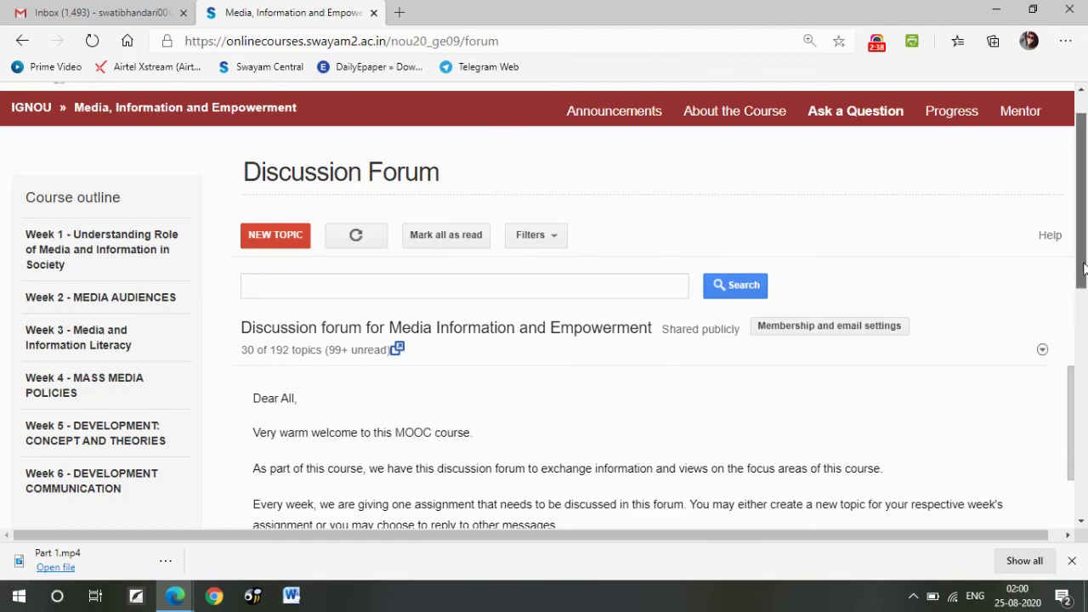
pyautogui.moveTo(1083, 269); pyautogui.dragTo(1084, 225)
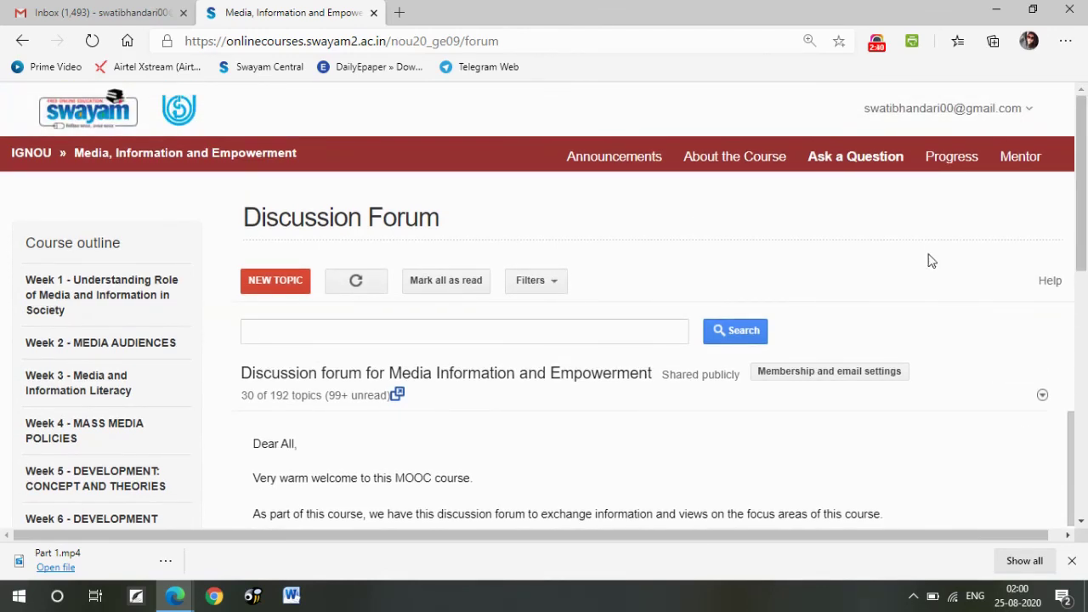